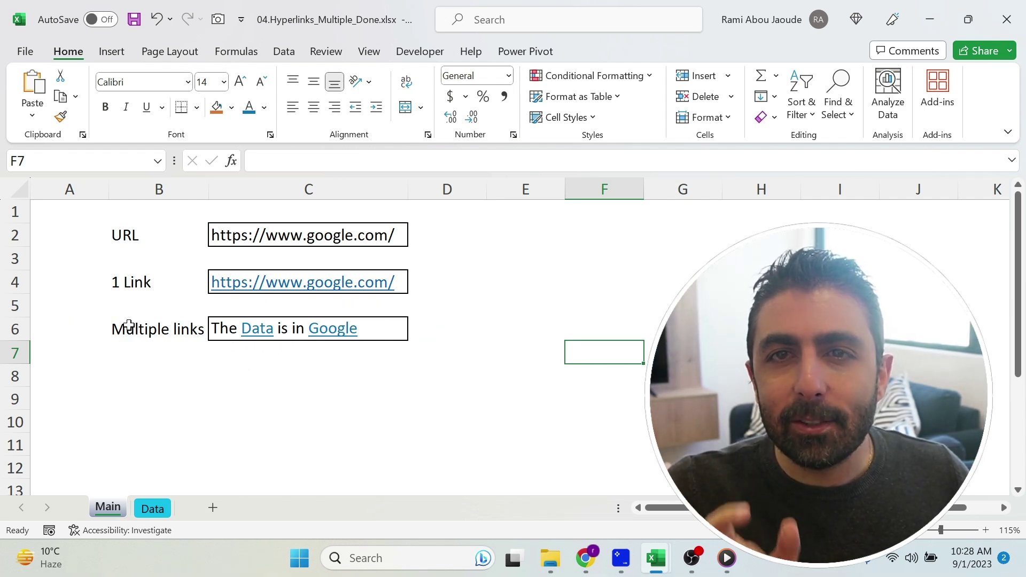
- Follow the finished Data link in C6 to the Data sheet, then return to the Main sheet
click(260, 332)
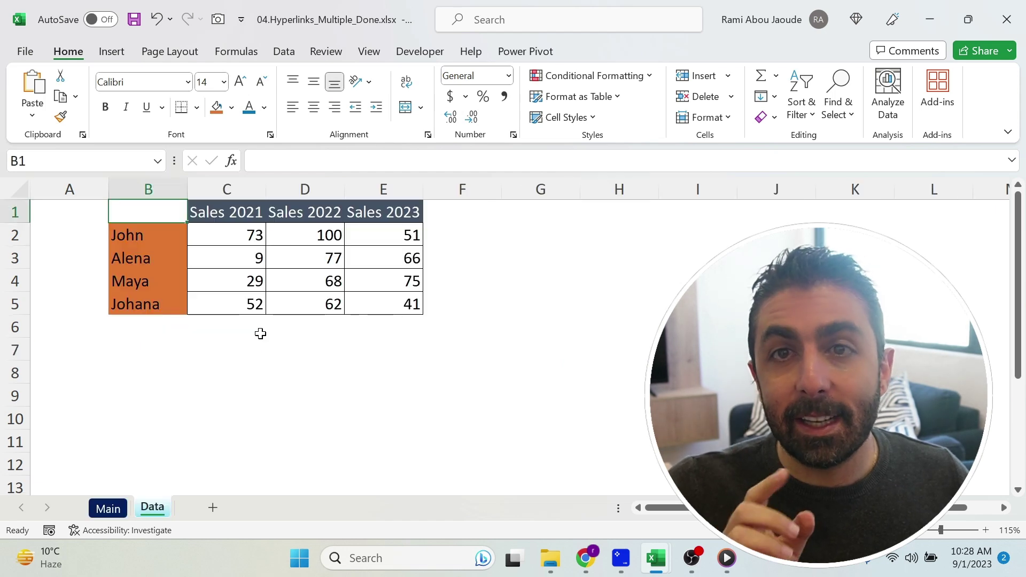
click(107, 510)
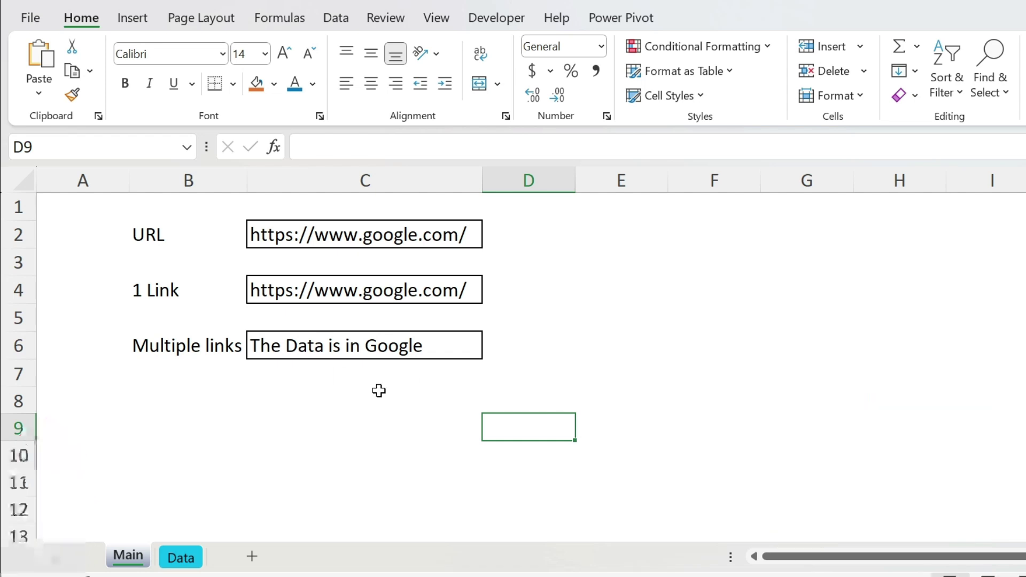
- In C6, give the words 'Data' and 'Google' blue font and underline, then commit the edit
click(340, 349)
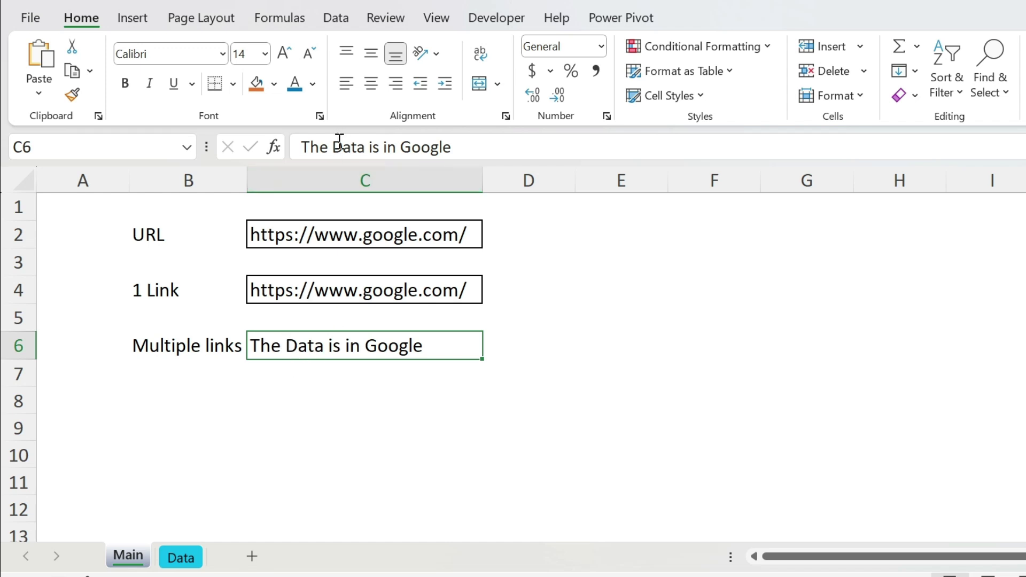
drag(332, 145, 365, 146)
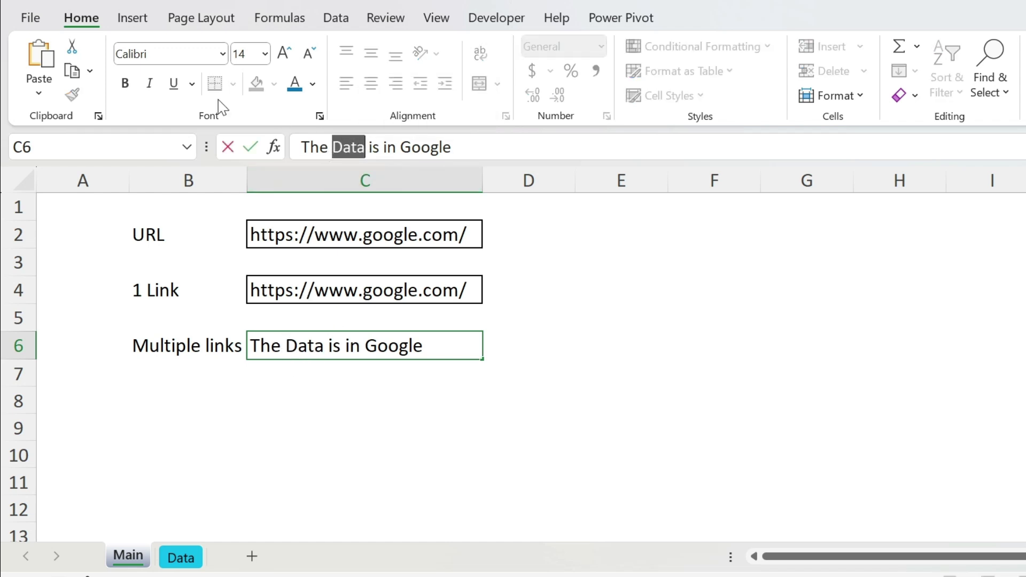
click(173, 83)
click(300, 92)
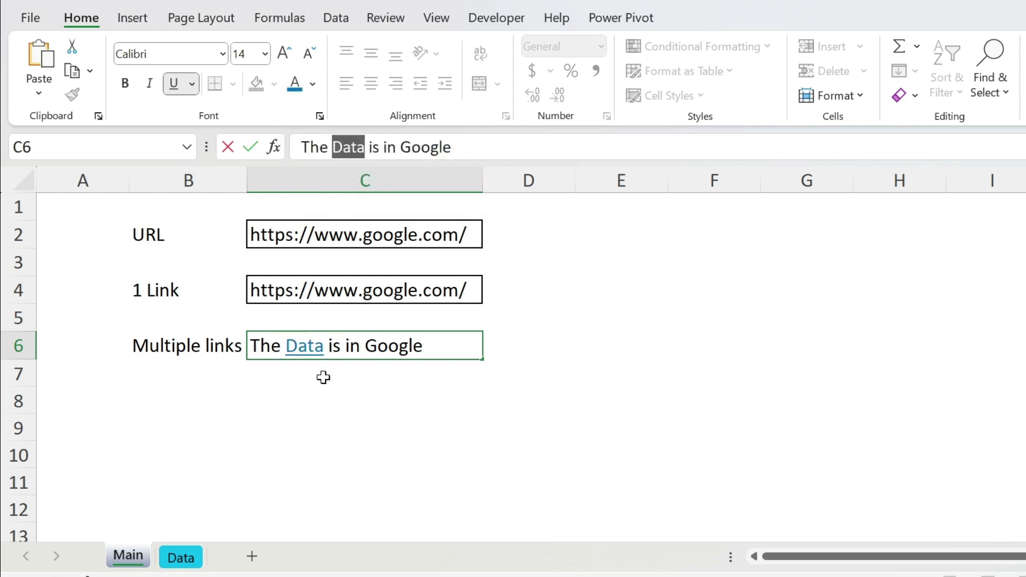
drag(400, 146, 480, 143)
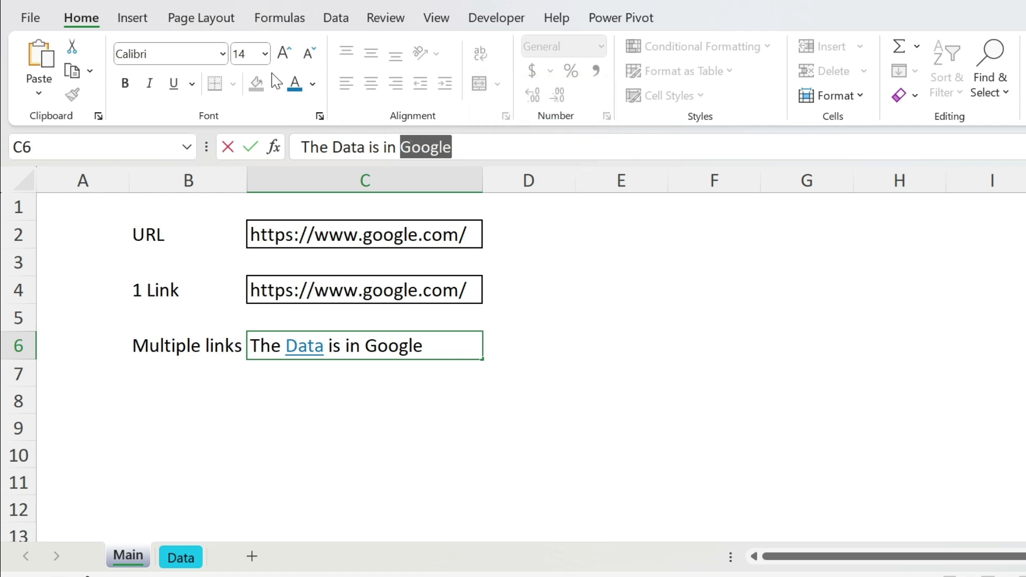
click(294, 85)
click(174, 88)
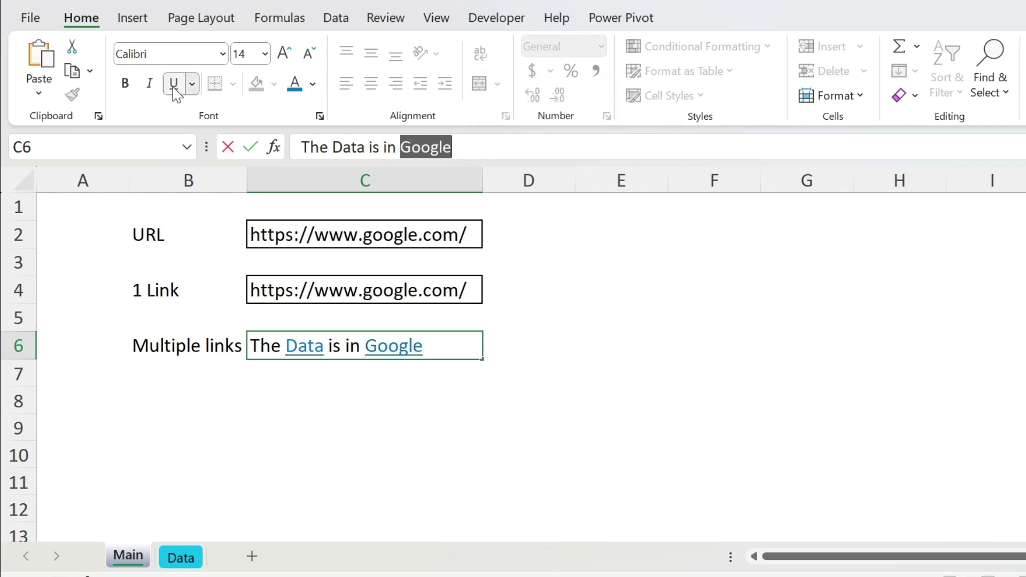
click(341, 401)
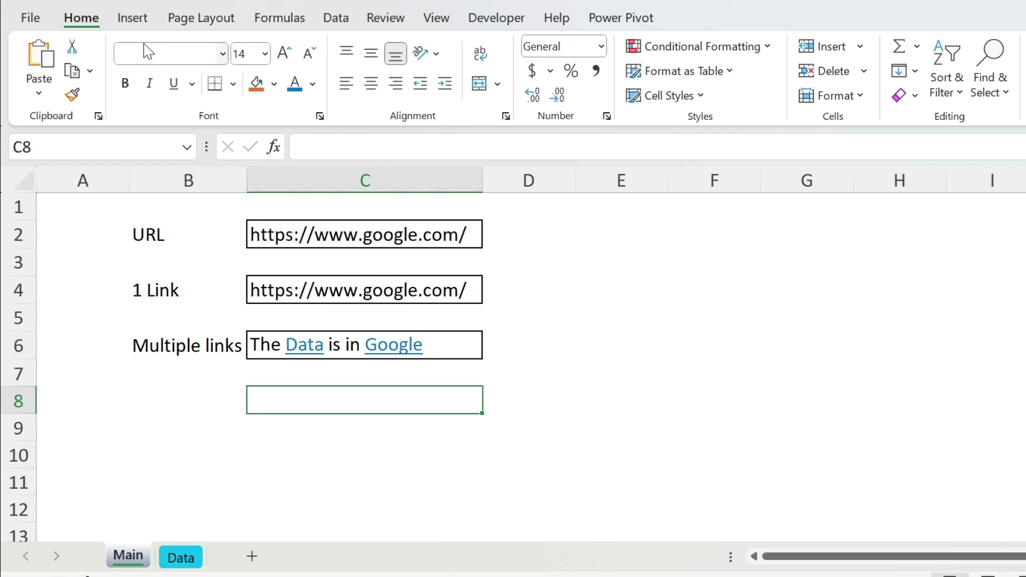
- Draw a rounded rectangle shape over the word 'Data' in C6
click(135, 22)
click(235, 86)
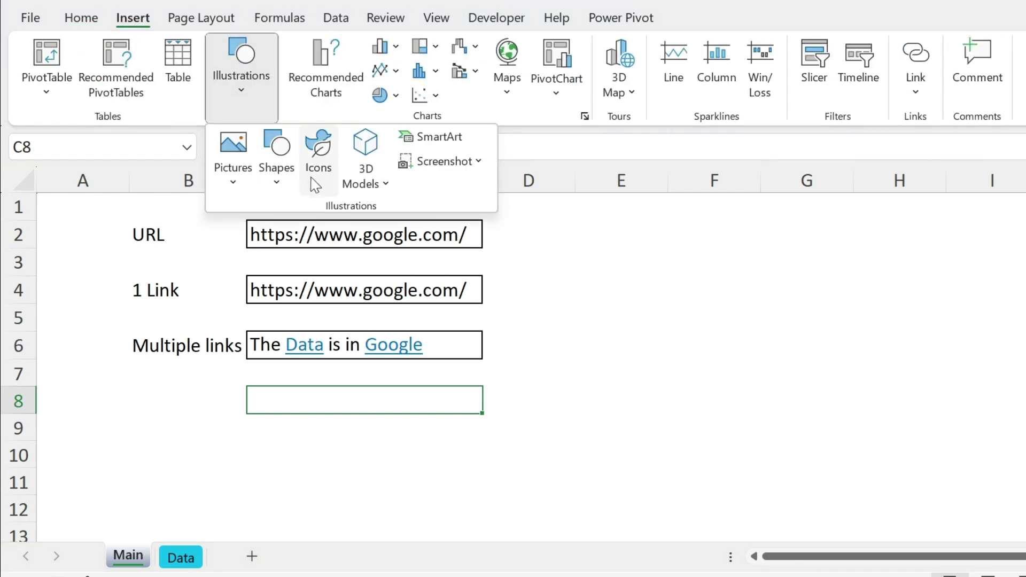
click(287, 161)
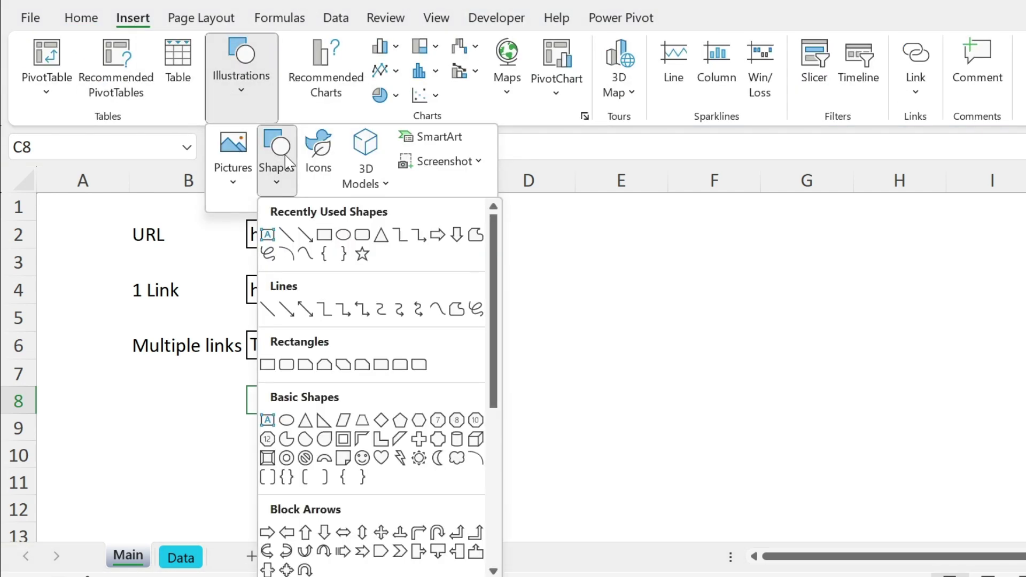
click(362, 235)
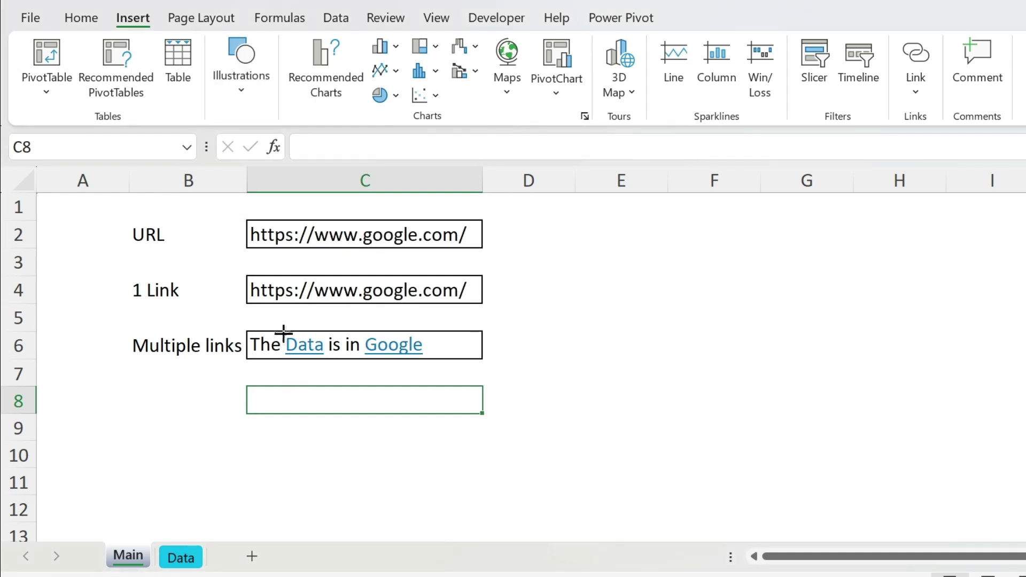
drag(283, 332, 326, 357)
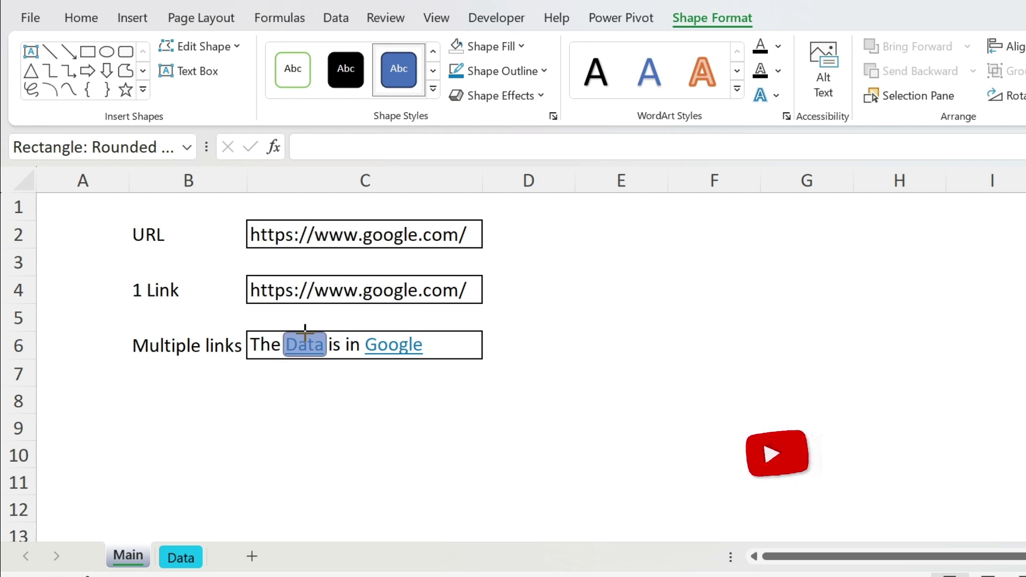
click(305, 332)
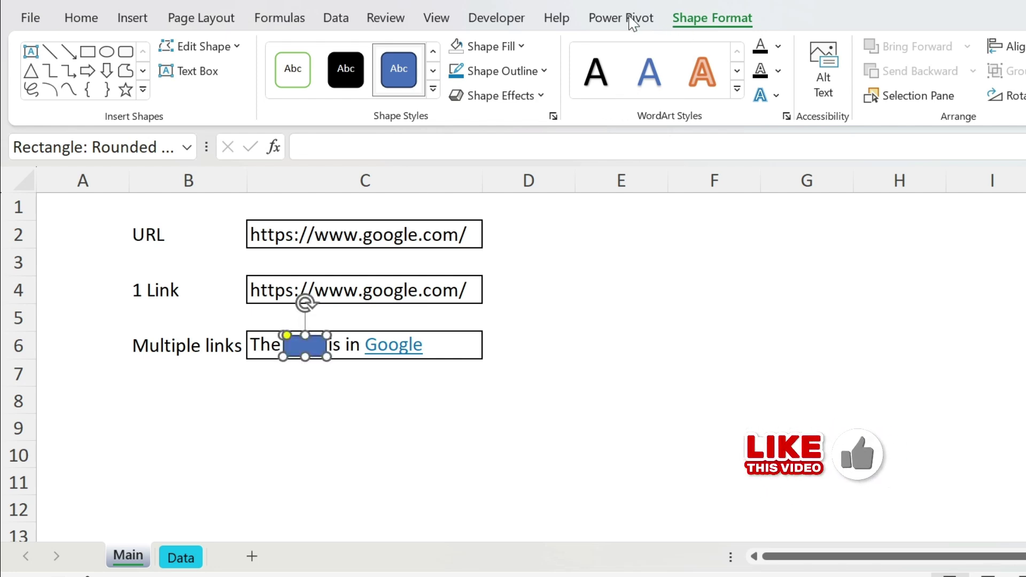
- Set the rectangle to No Fill and No Outline so it becomes invisible
click(519, 47)
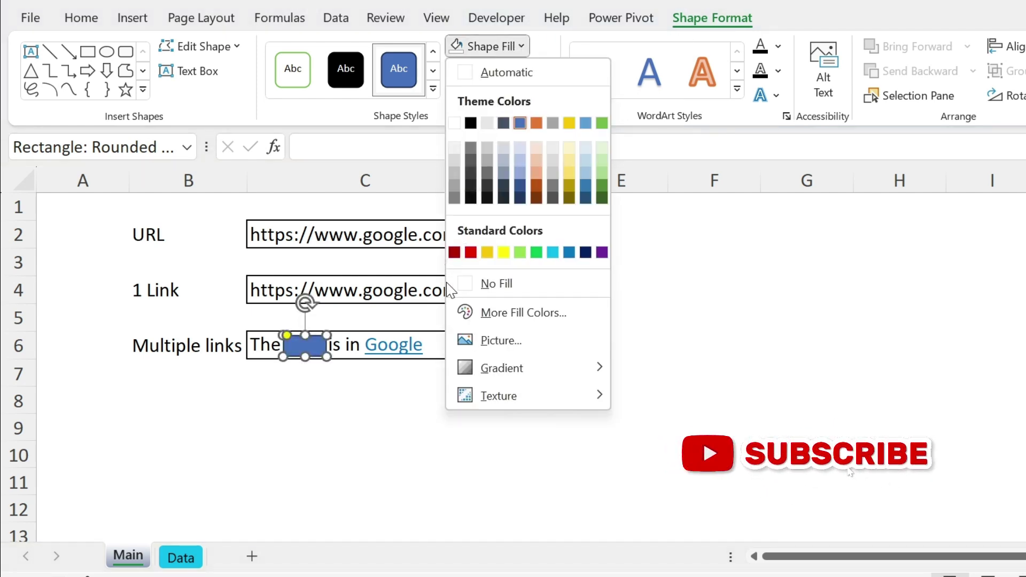
click(470, 285)
click(496, 71)
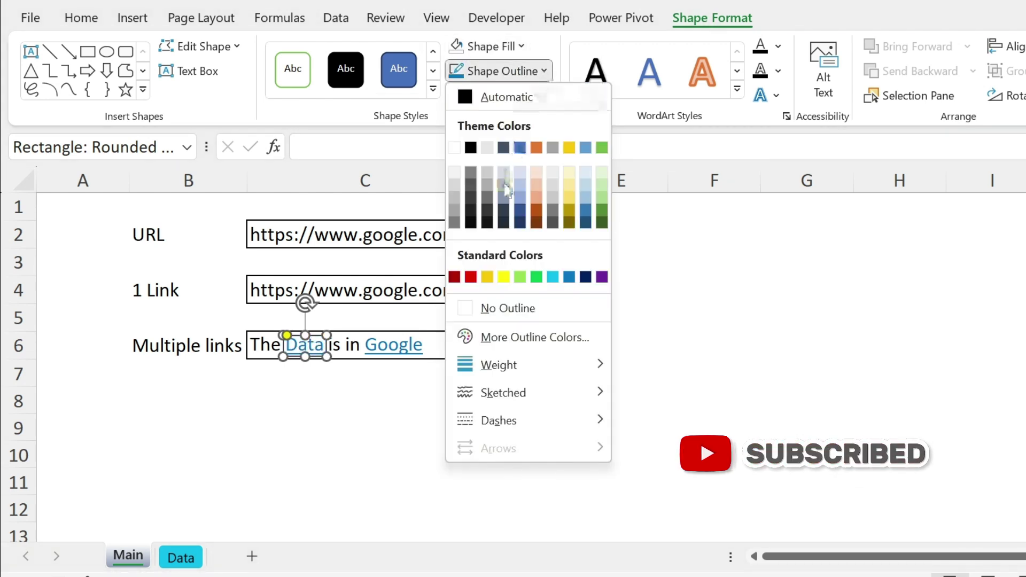
click(482, 307)
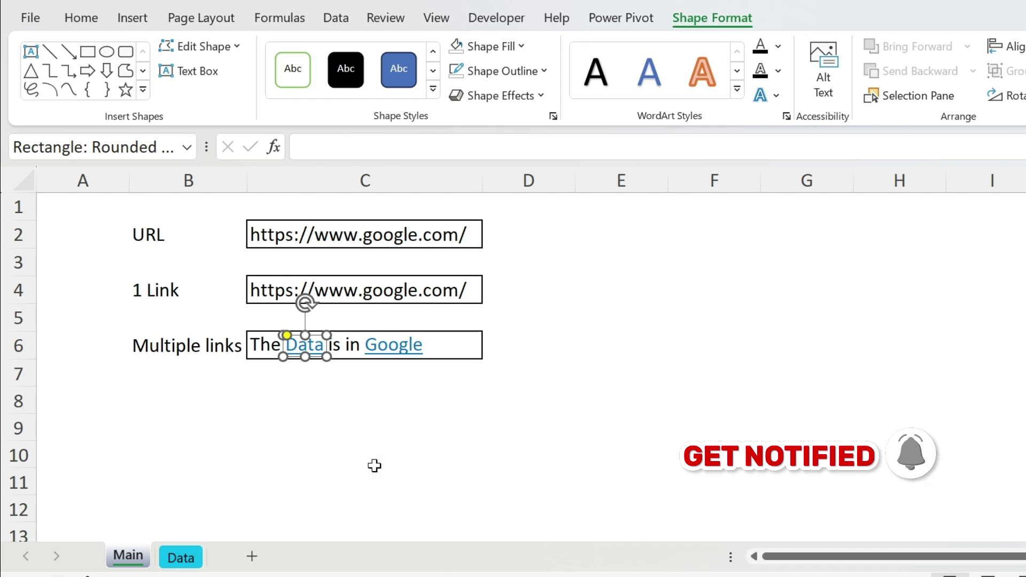
- Ctrl-drag a copy of the invisible shape onto 'Google' and stretch it to cover the word
drag(320, 353, 393, 354)
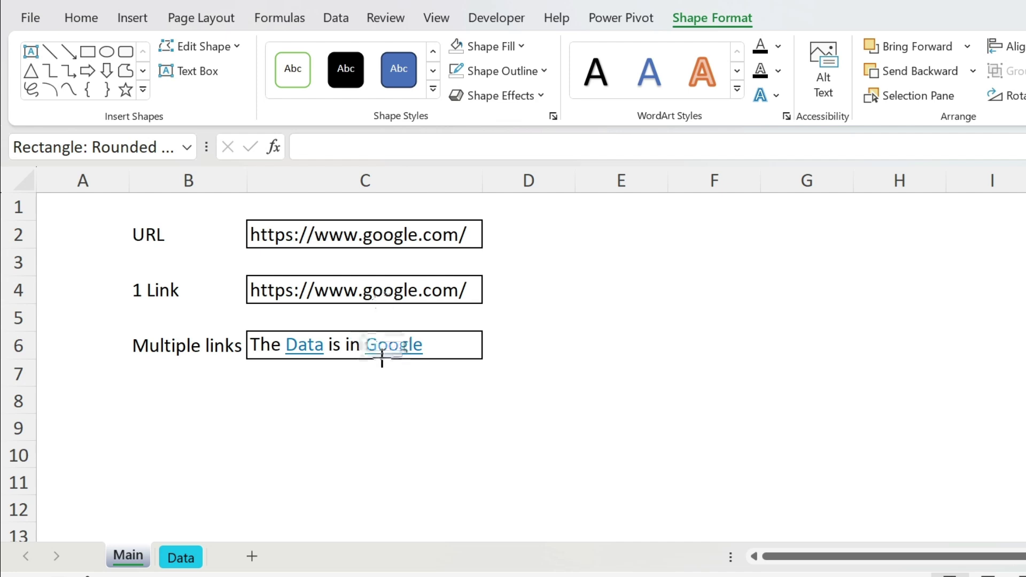
drag(405, 356, 428, 359)
click(396, 433)
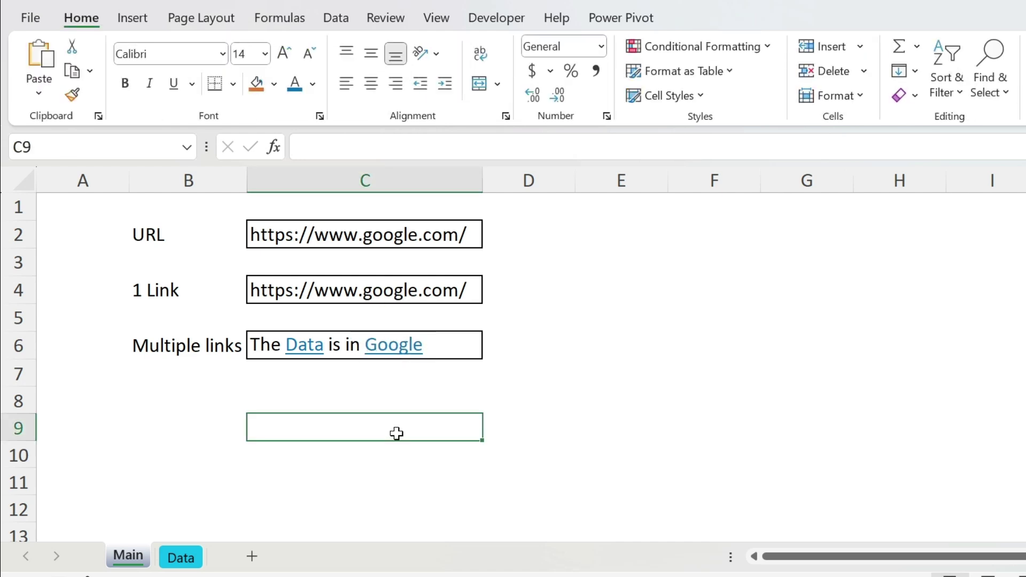
- Hyperlink the shape over 'Data' to cell B1 on the Data sheet
click(305, 344)
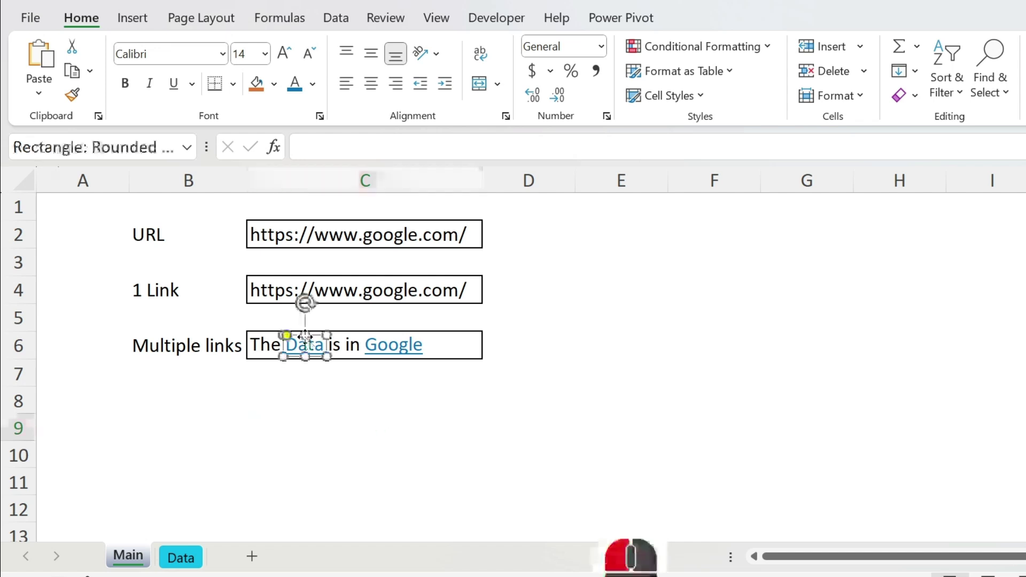
right_click(321, 342)
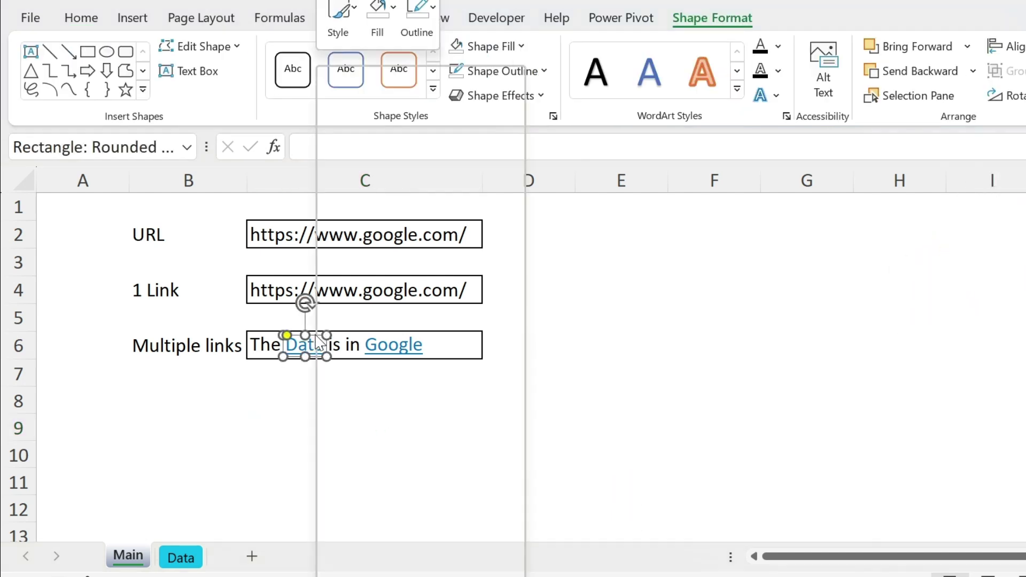
click(420, 381)
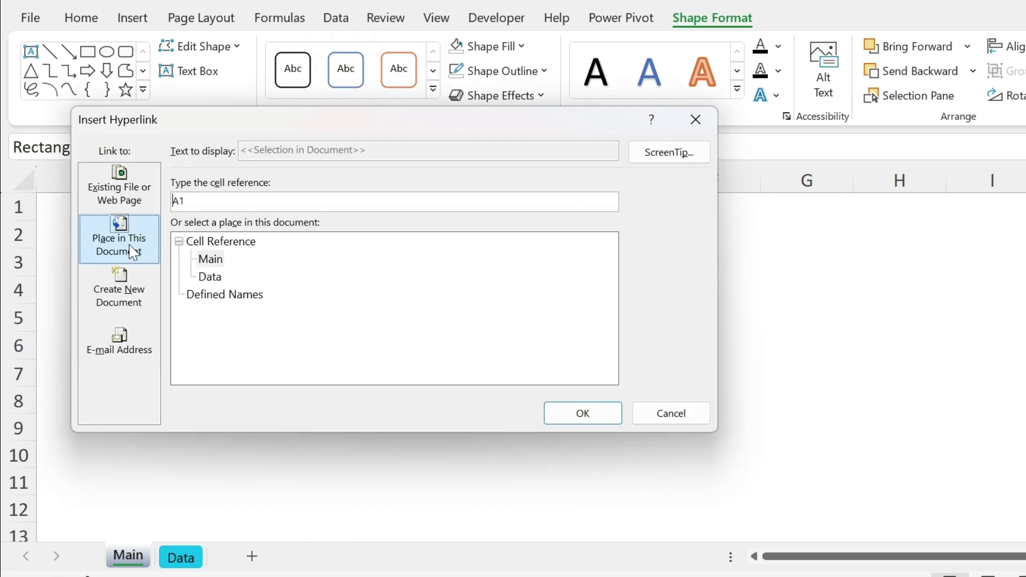
click(210, 278)
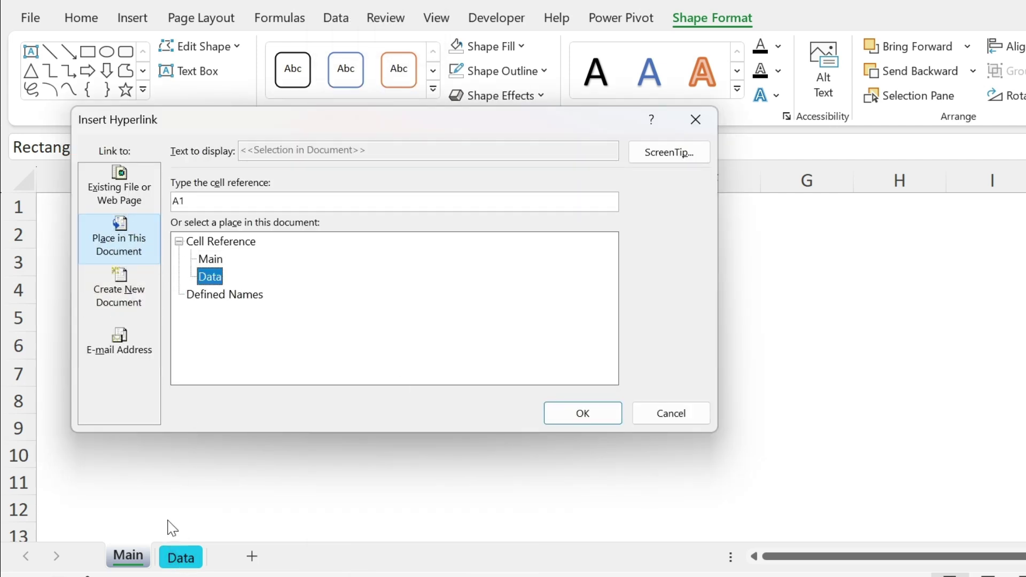
double_click(199, 195)
text(B)
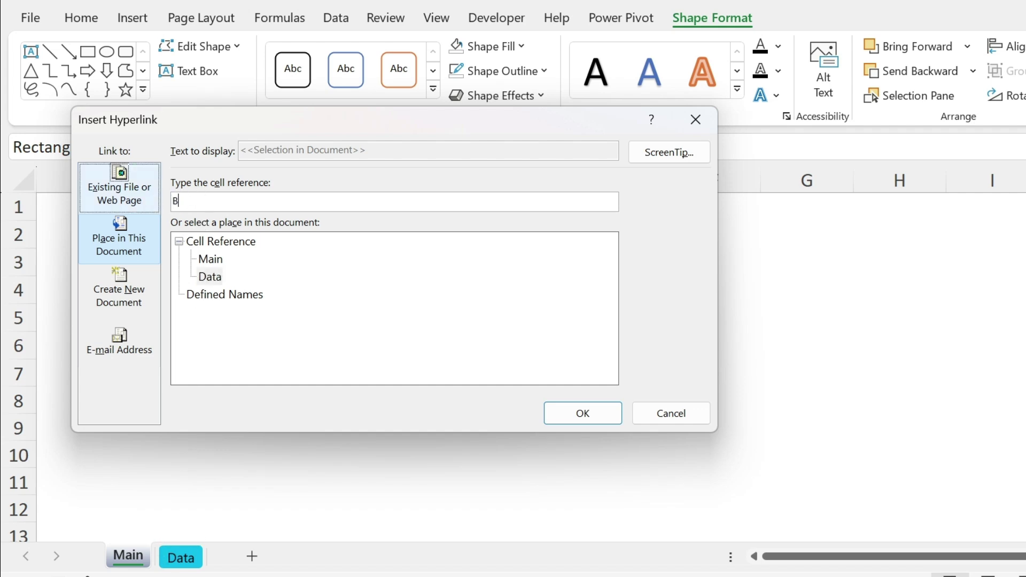
click(563, 413)
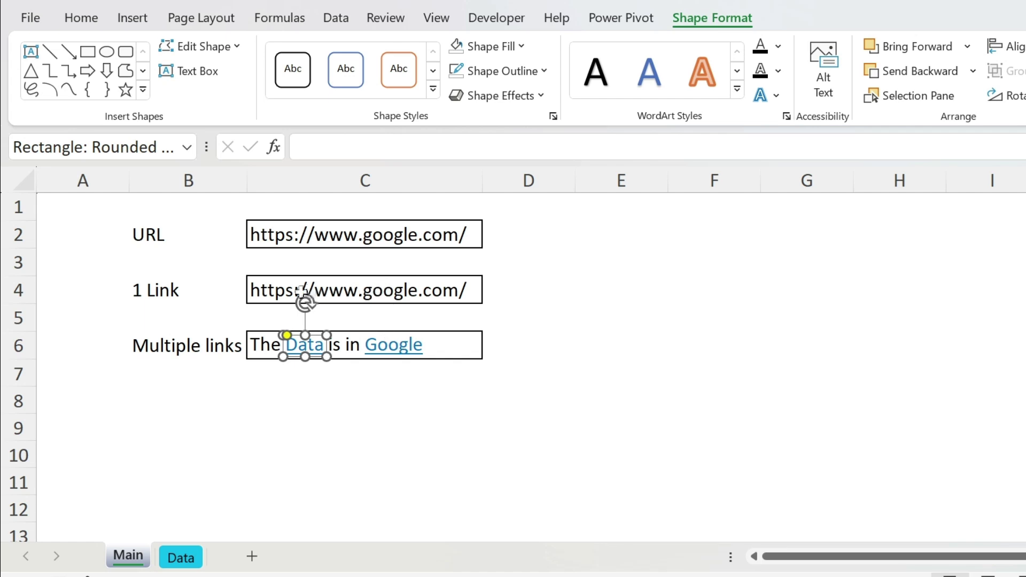
click(336, 288)
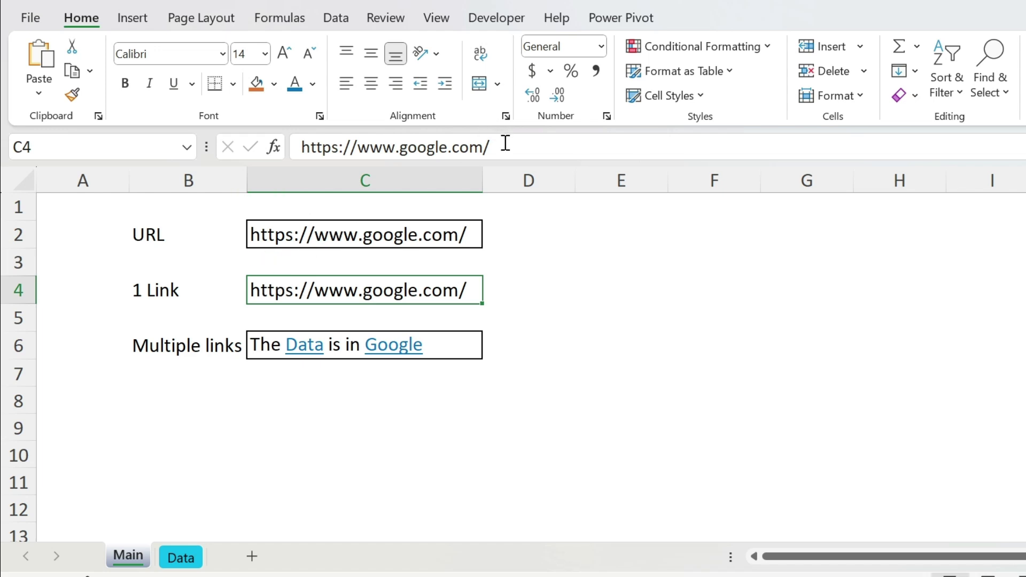
drag(505, 143, 300, 147)
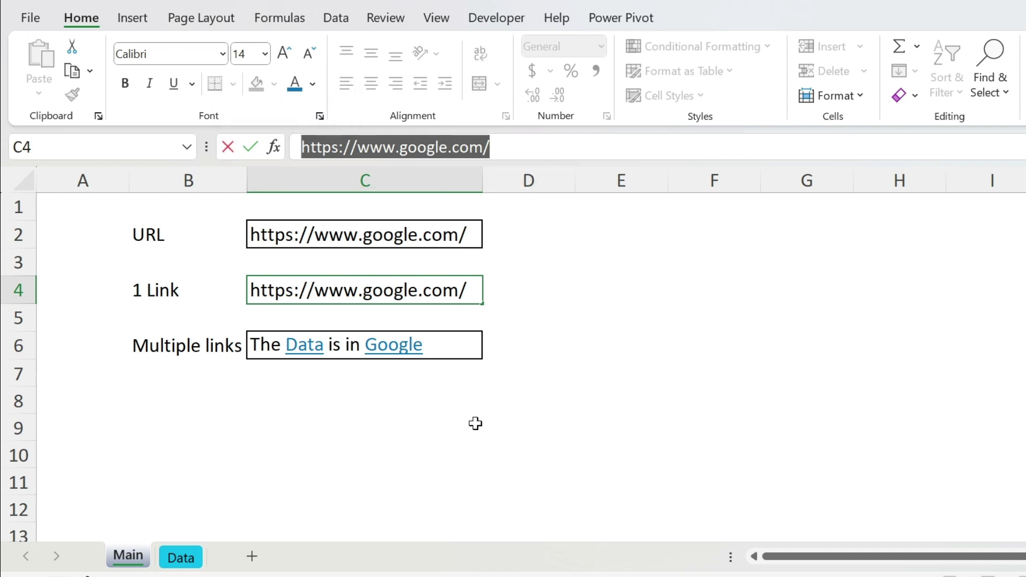
key(ctrl+c)
key(Escape)
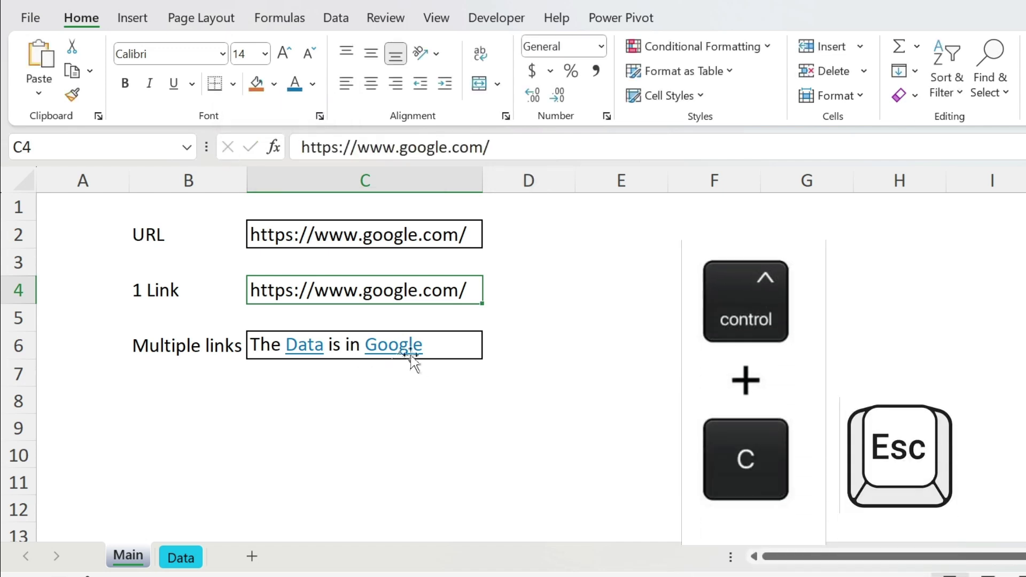
- Hyperlink the shape over 'Google' to the pasted google.com web address
click(410, 355)
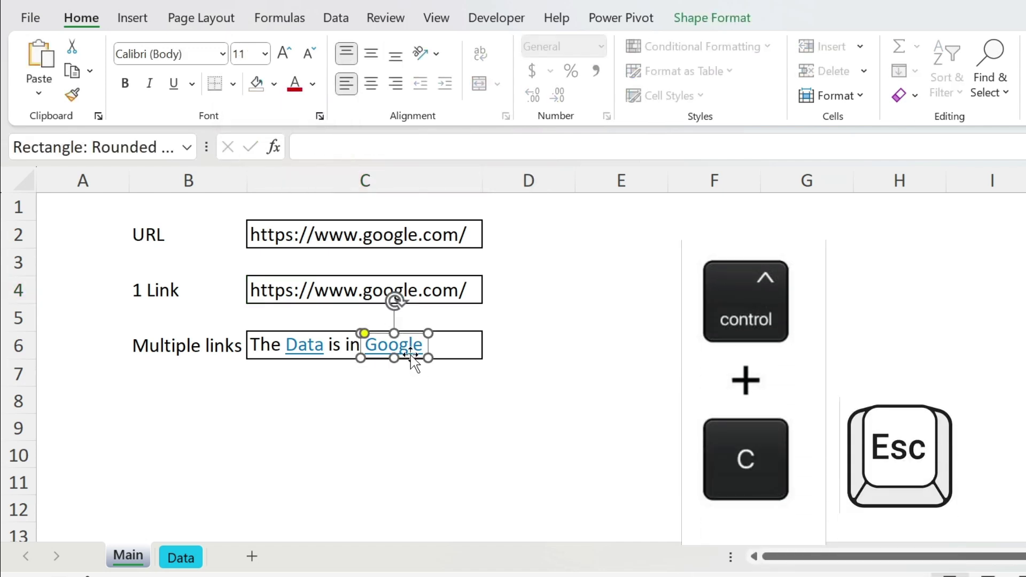
right_click(411, 354)
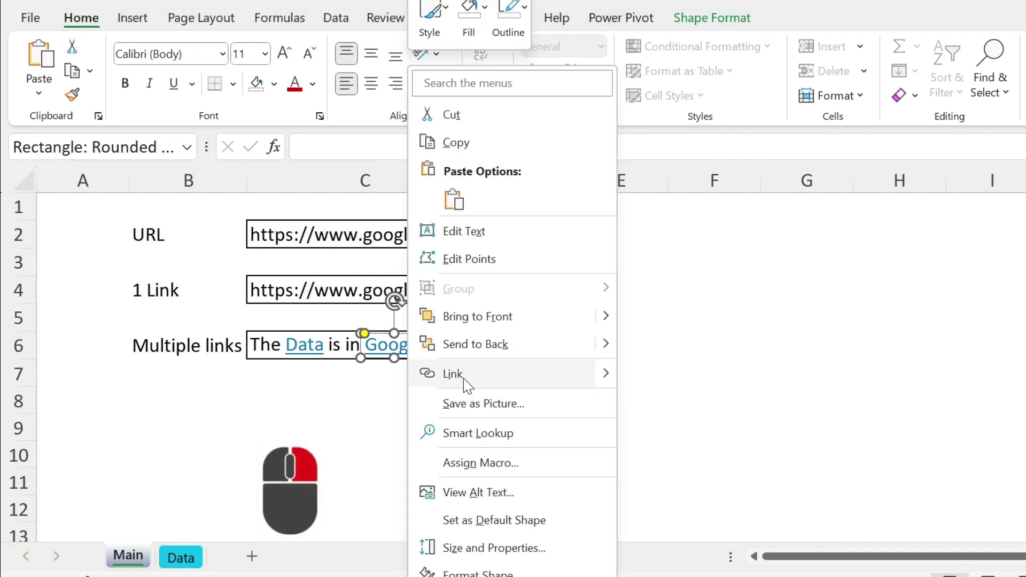
click(427, 371)
click(120, 185)
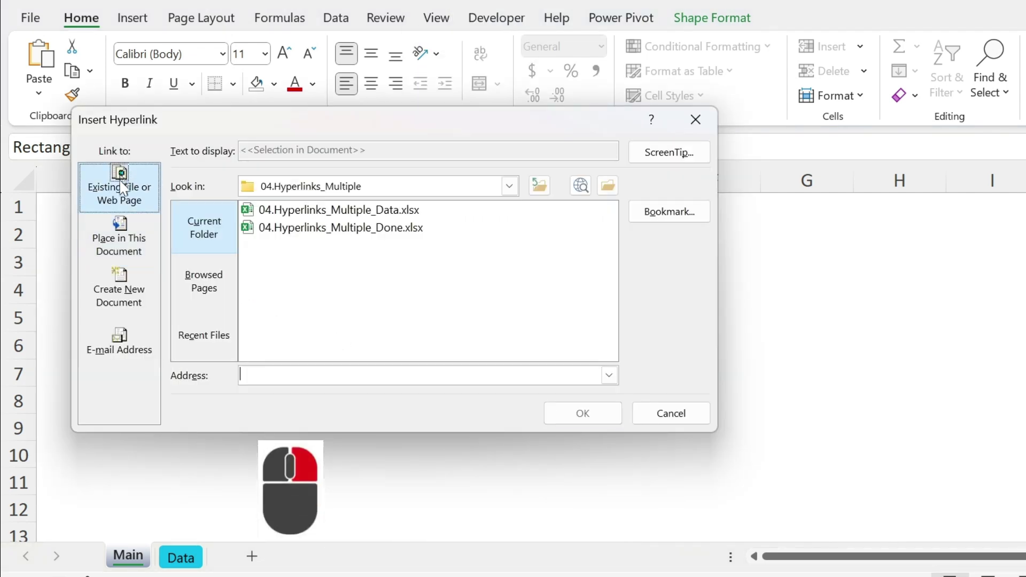
click(308, 371)
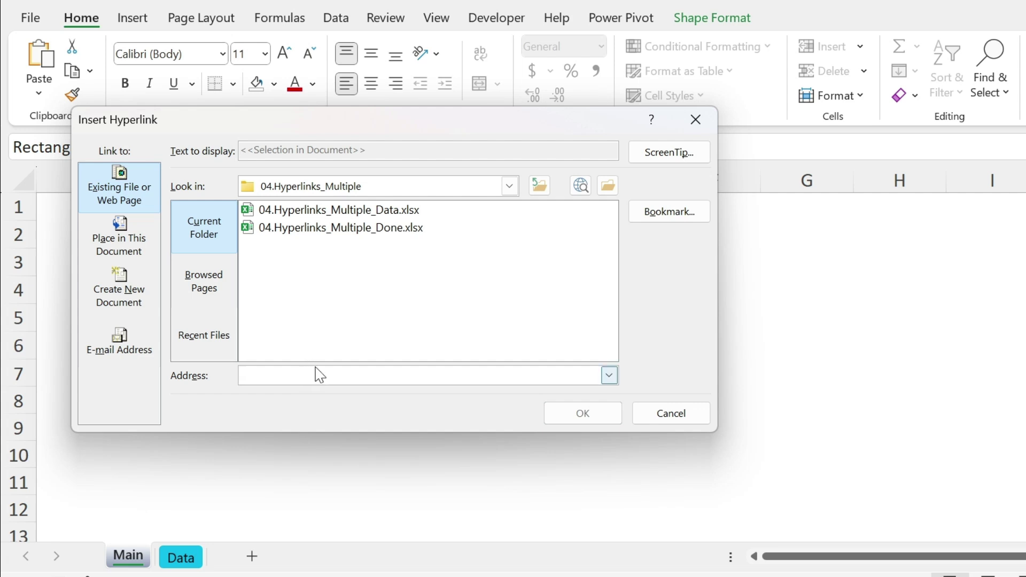
key(ctrl+v)
click(580, 414)
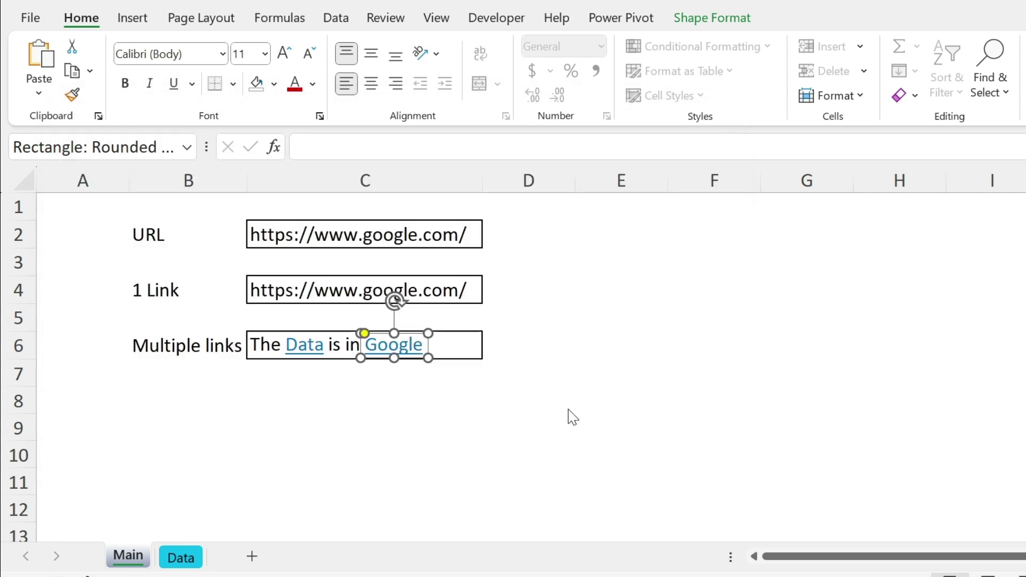
click(381, 425)
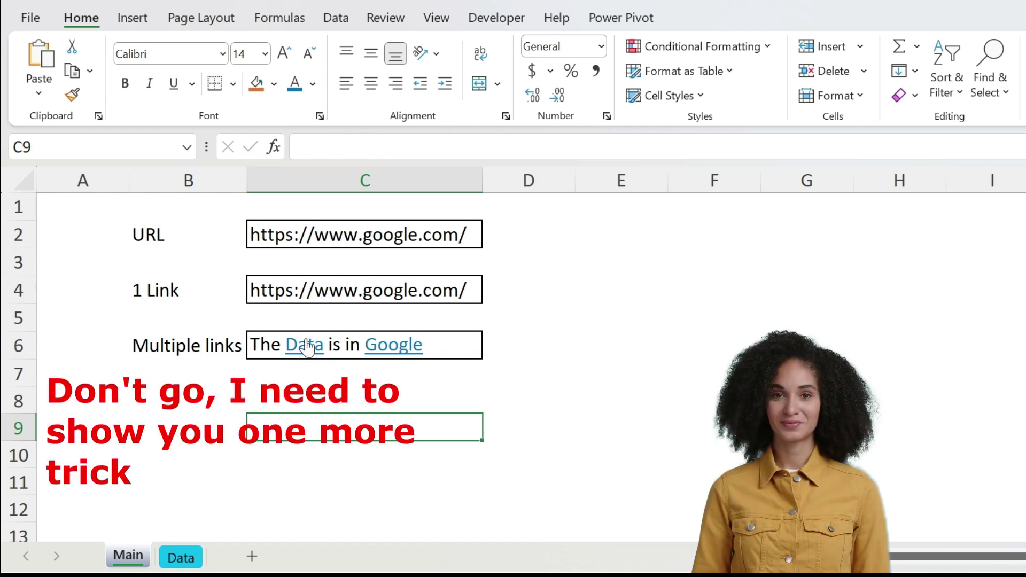
click(304, 345)
click(131, 557)
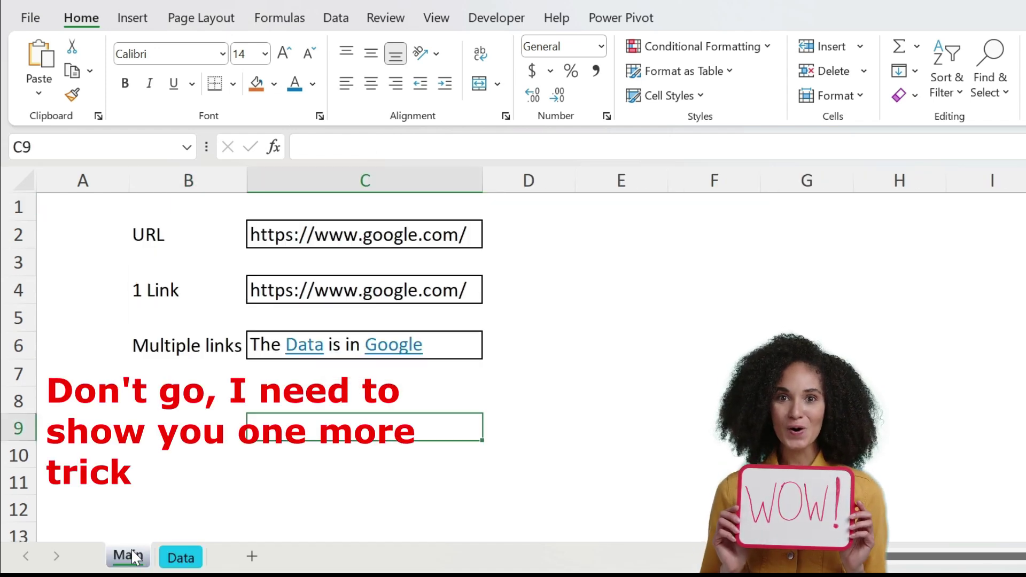
click(393, 345)
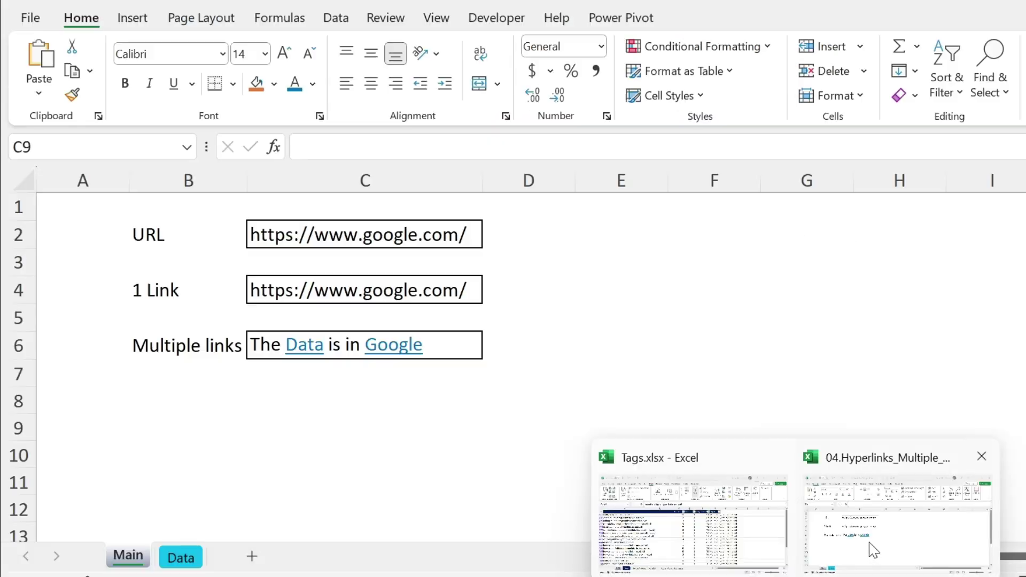
click(872, 548)
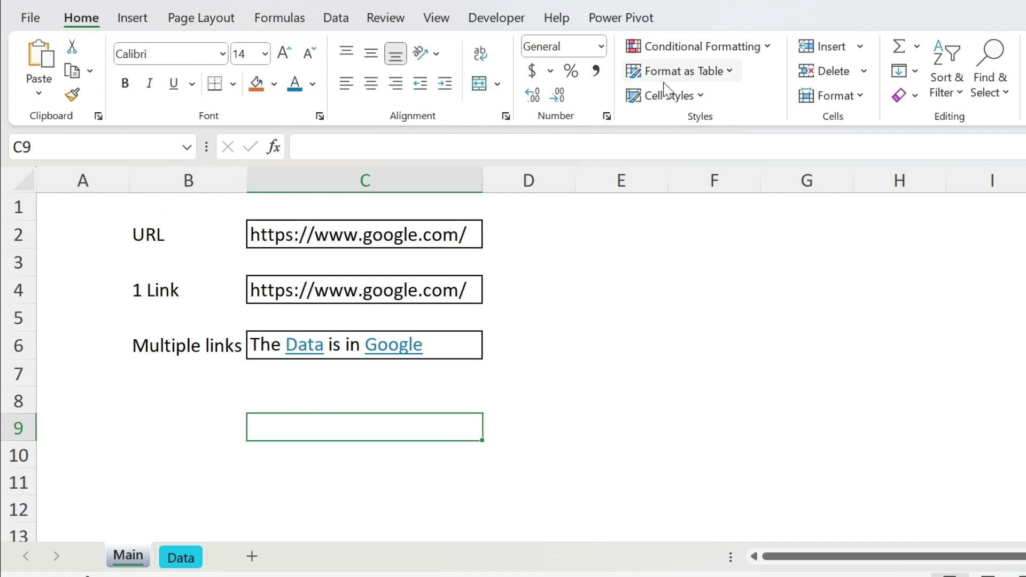
- Protect the Main sheet with the default permissions
click(829, 96)
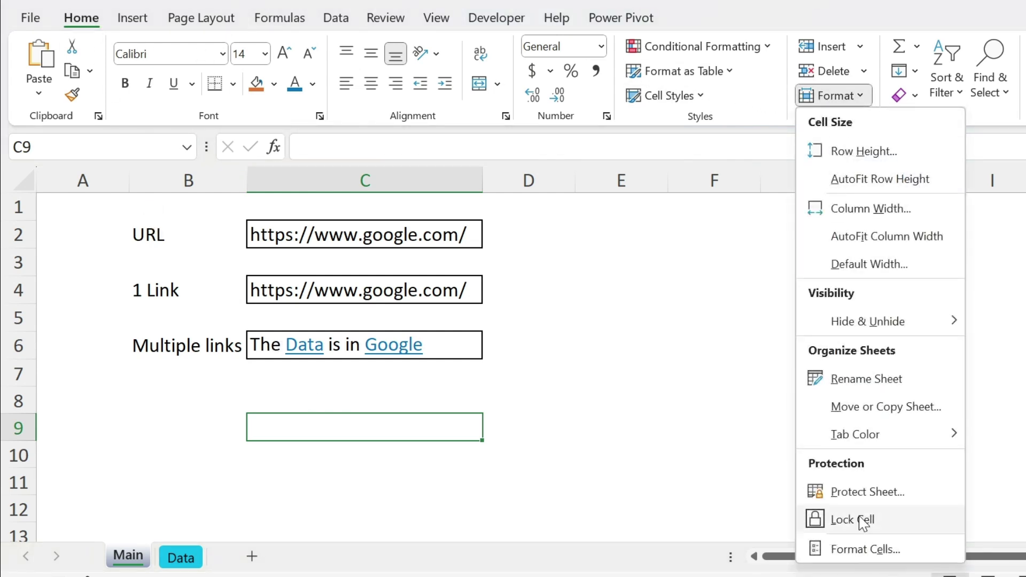
click(862, 492)
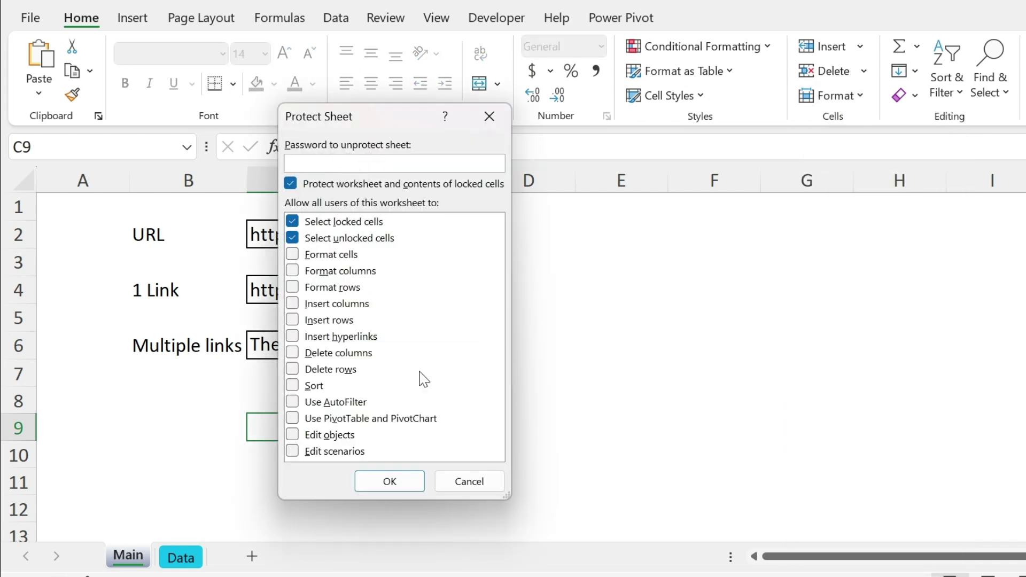
click(389, 482)
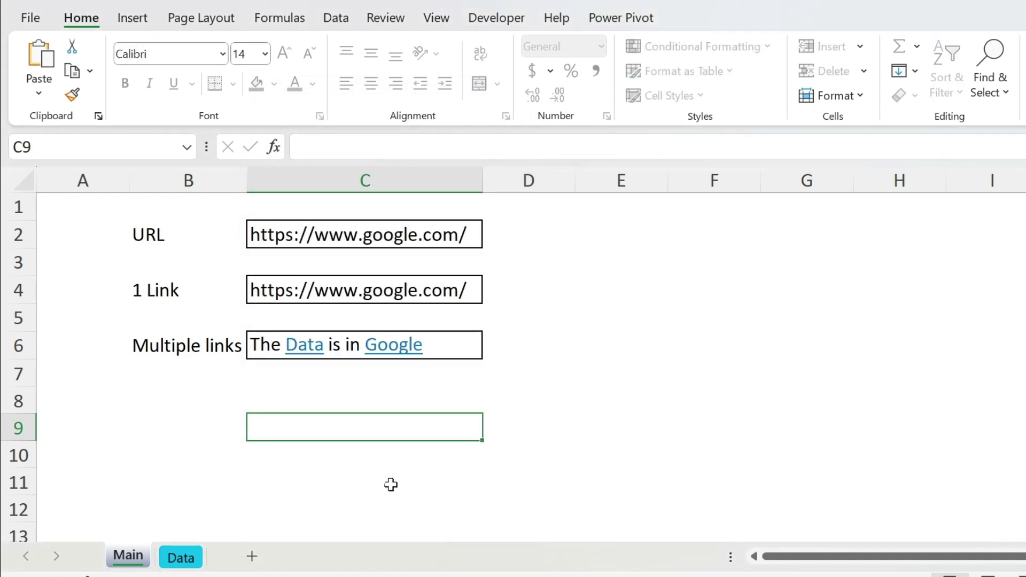
- Check that column C edits are disabled, then follow the Data link to the Data sheet
click(558, 375)
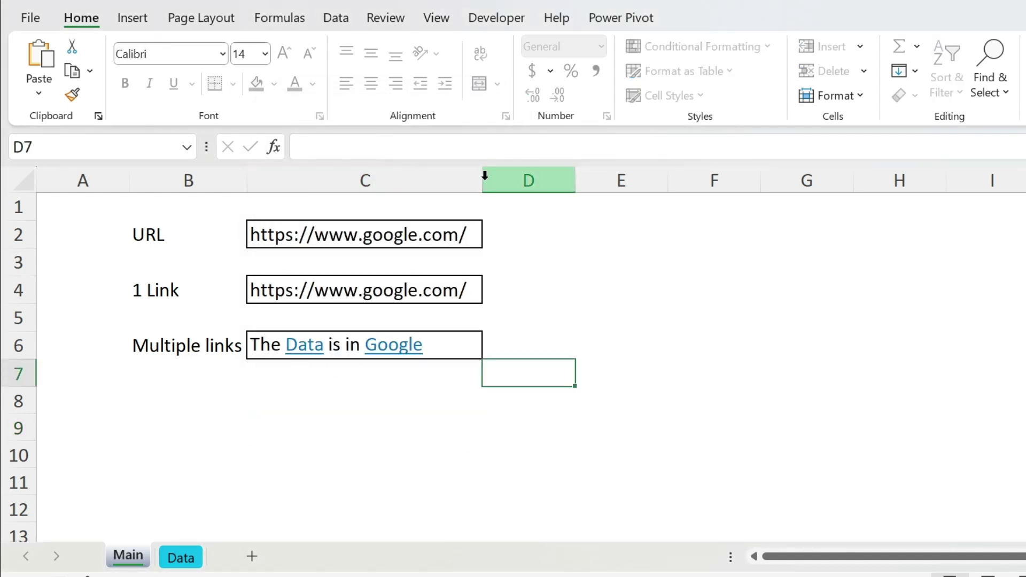
click(438, 174)
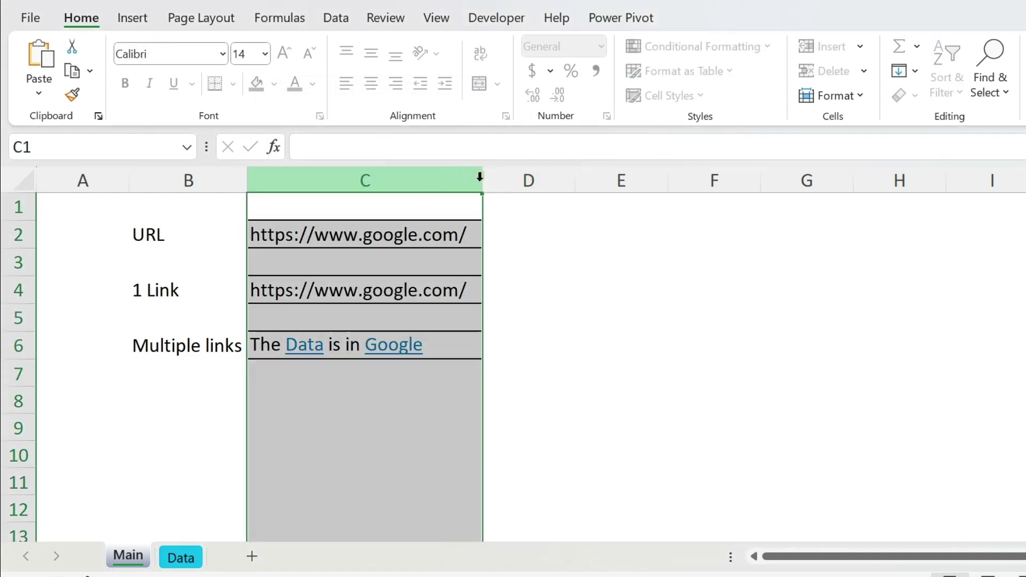
drag(481, 179, 398, 169)
right_click(396, 170)
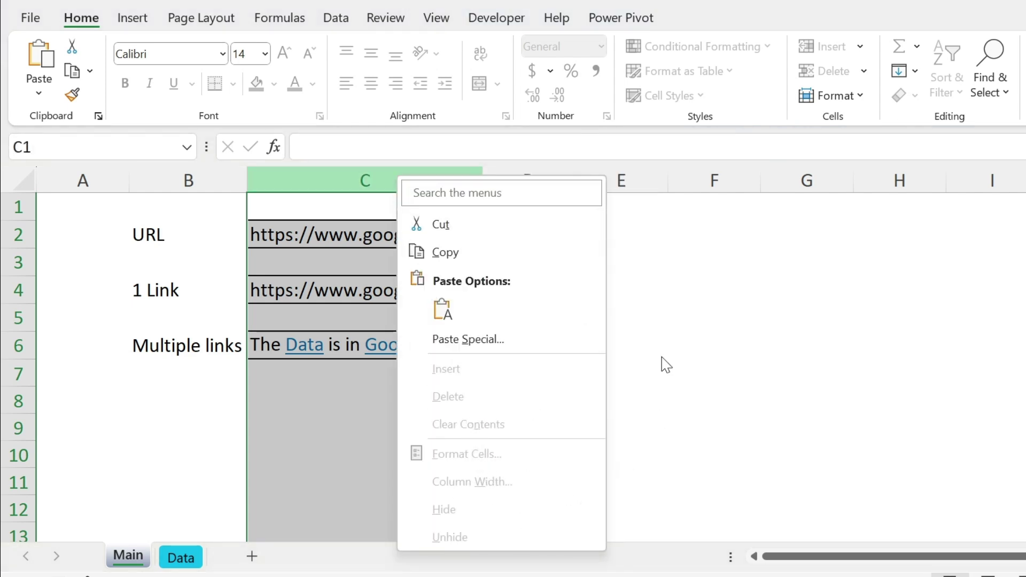
click(716, 319)
click(375, 392)
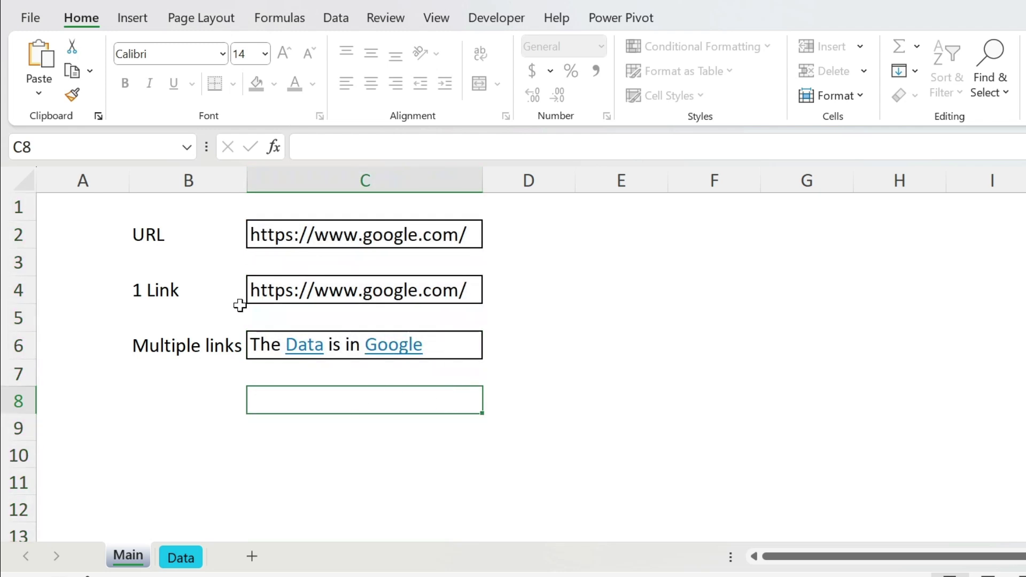
click(304, 361)
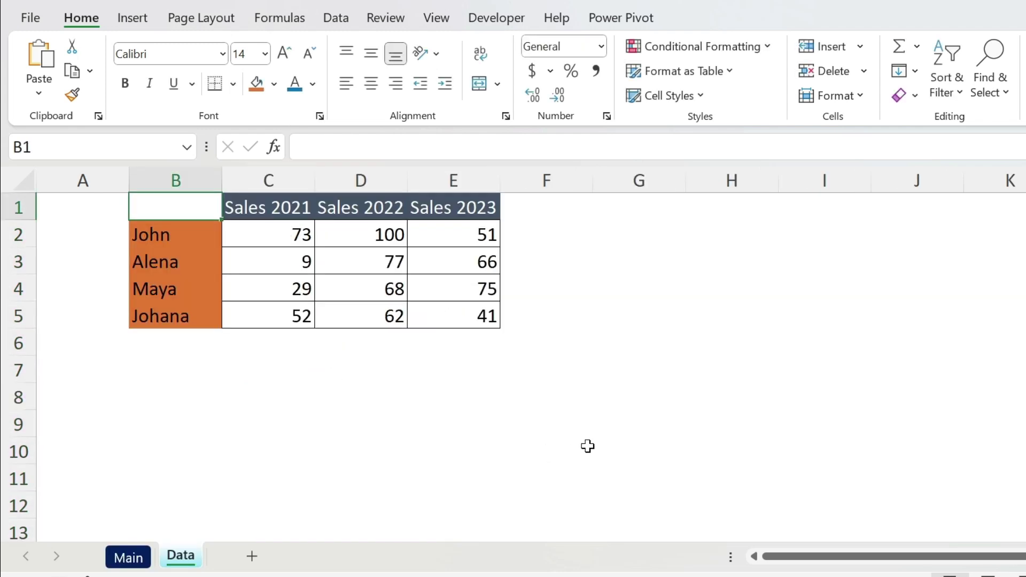